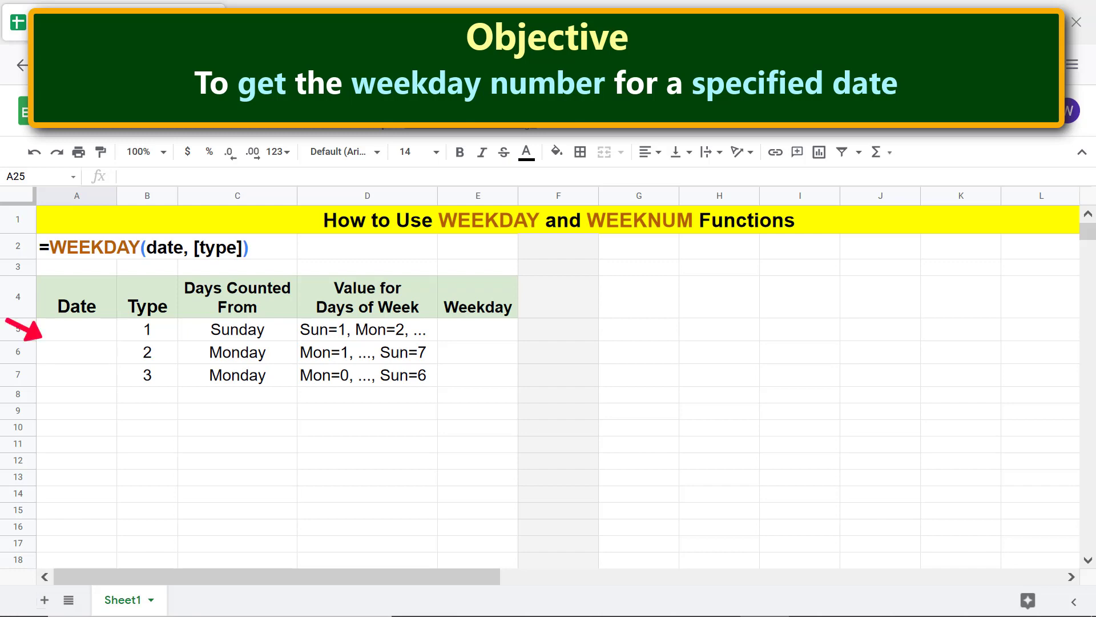
Format A5 as a date and enter 9/1/2021 in it.
{"action": "left_click", "coordinate": [83, 342]}
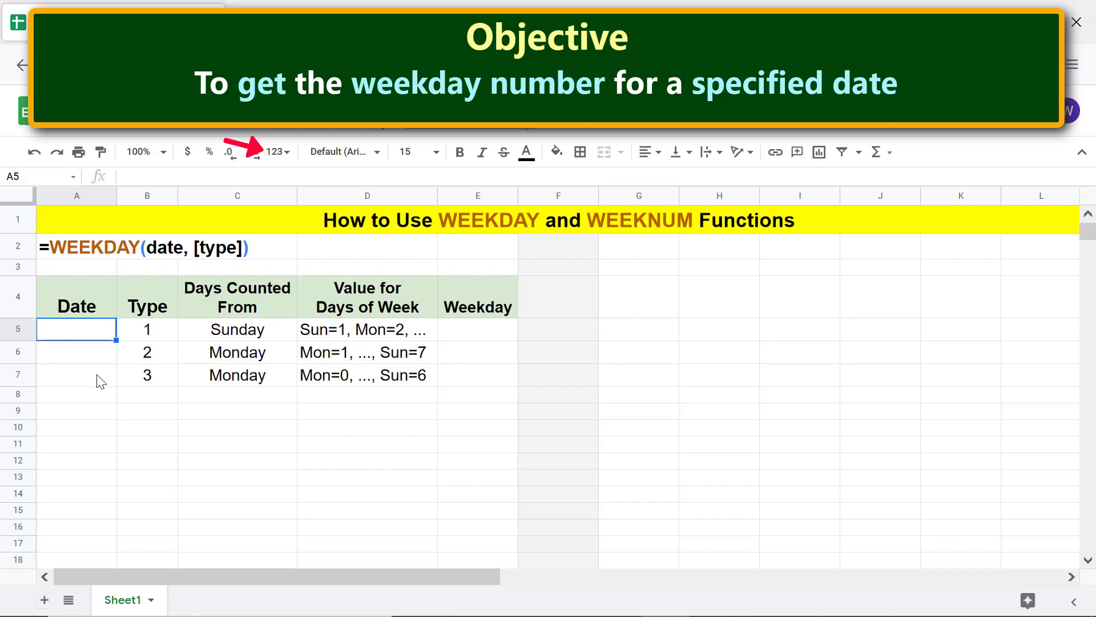
{"action": "left_click", "coordinate": [286, 153]}
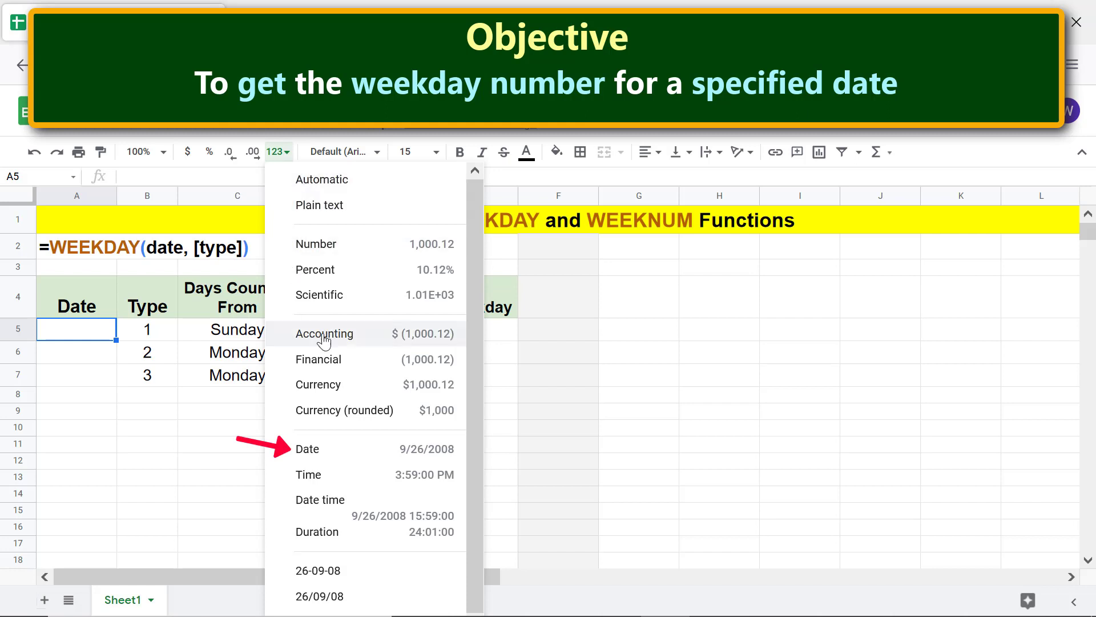
{"action": "left_click", "coordinate": [351, 456]}
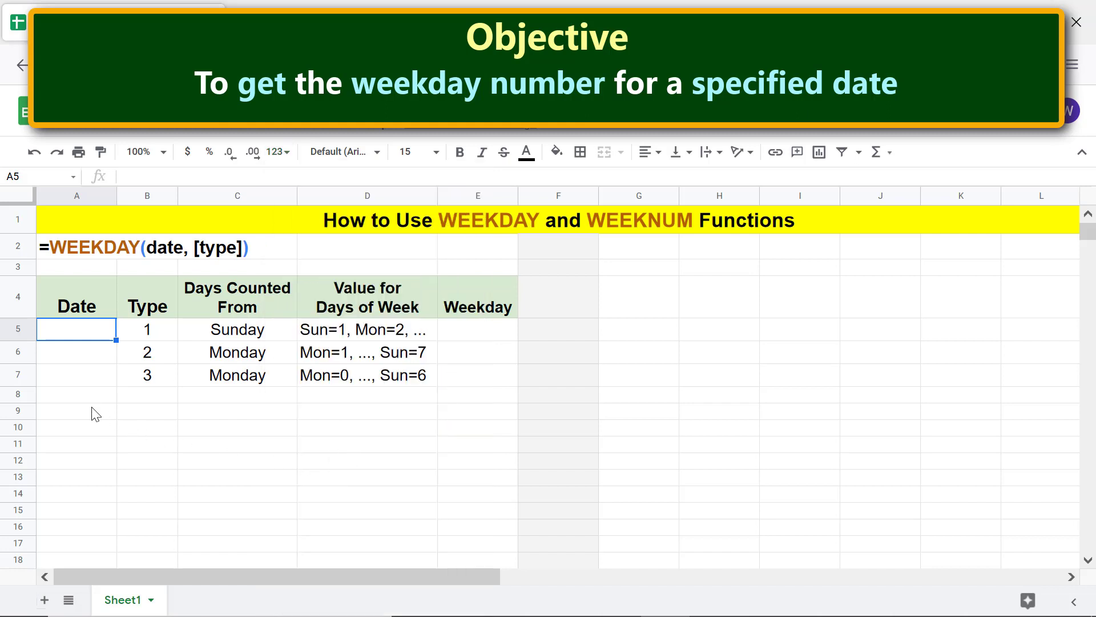
{"action": "type", "text": "9"}
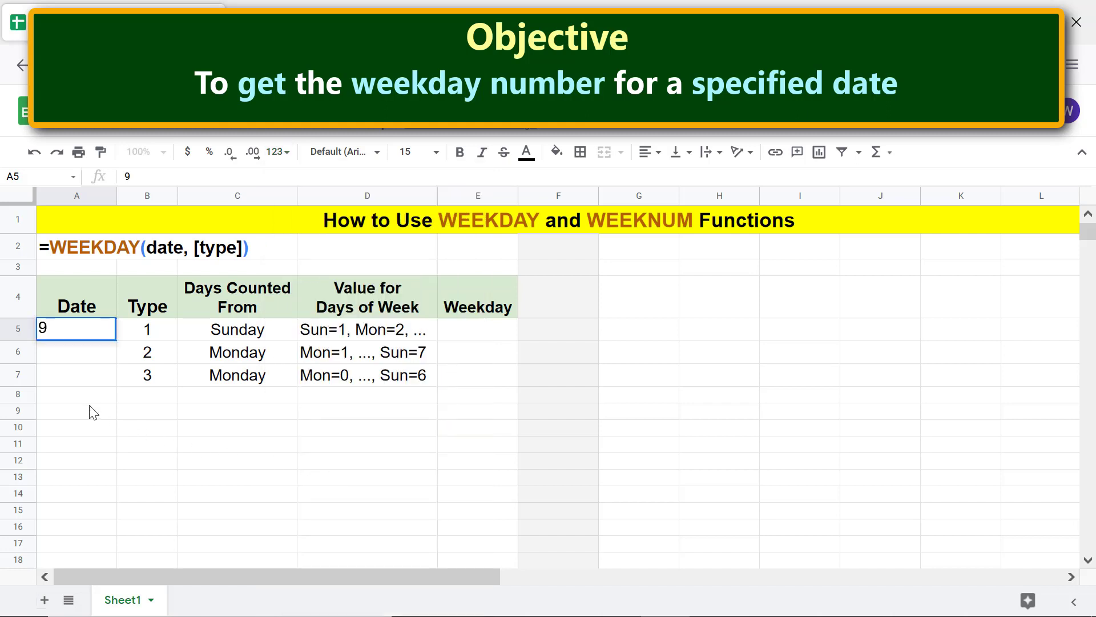
{"action": "type", "text": "/1/2021"}
{"action": "key", "text": "Return"}
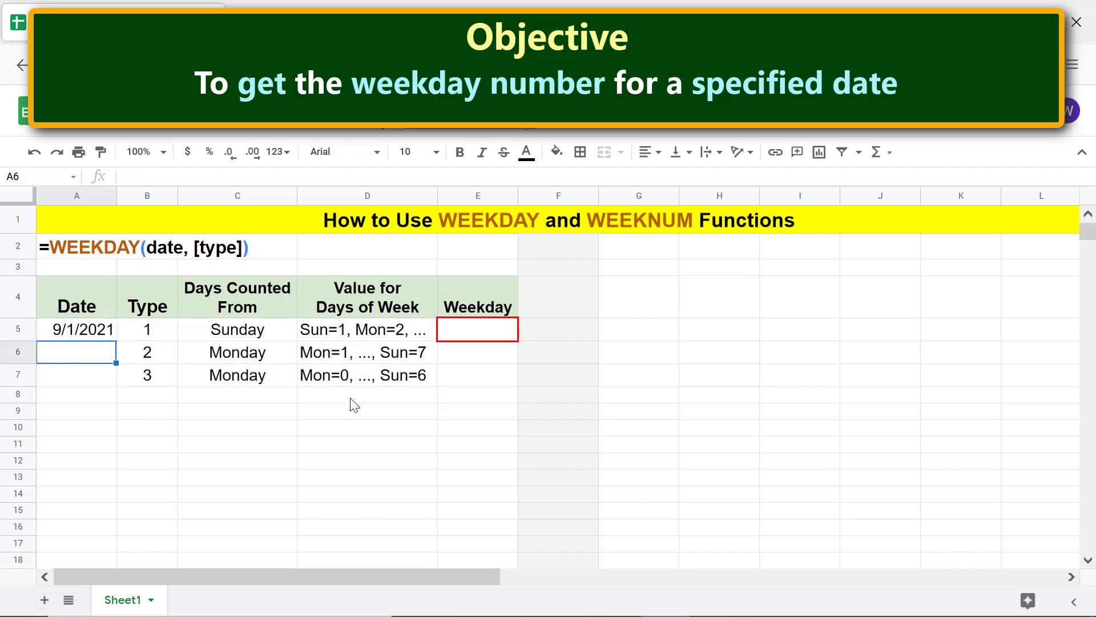
{"action": "left_click", "coordinate": [449, 334]}
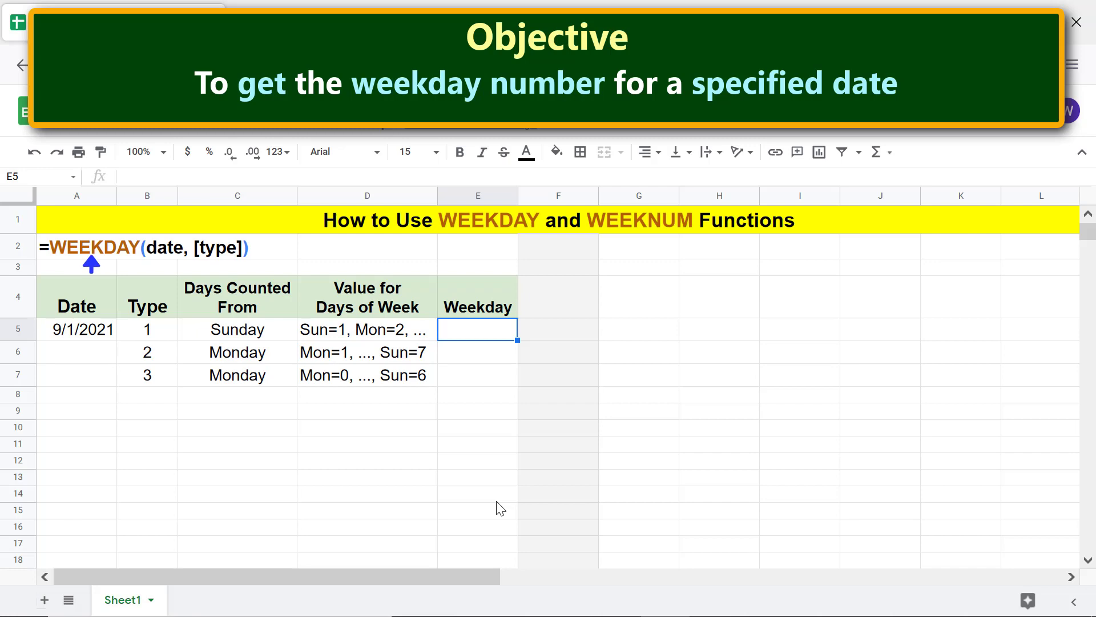
Enter =WEEKDAY($A$5,B5) in E5 so it returns 4 for type 1.
{"action": "type", "text": "=wee"}
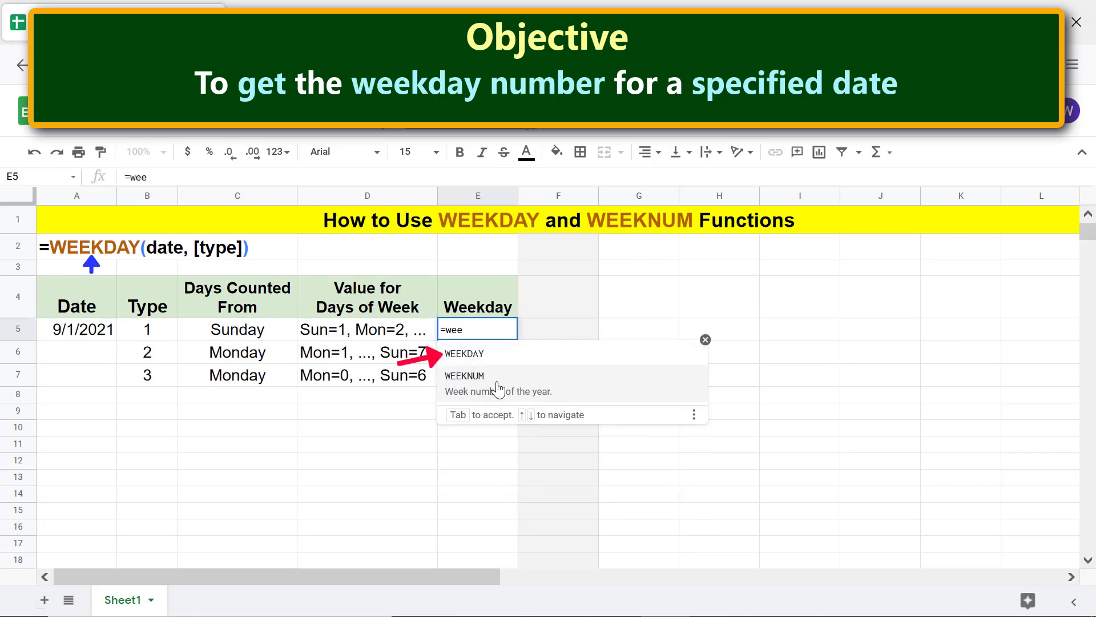
{"action": "left_click", "coordinate": [495, 359]}
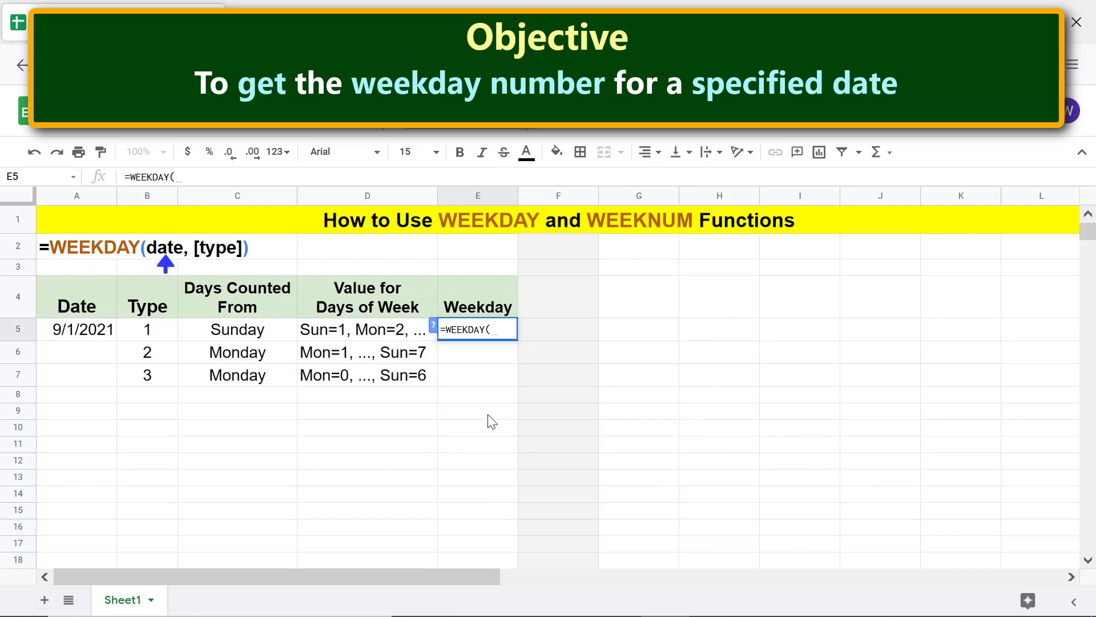
{"action": "left_click", "coordinate": [86, 333]}
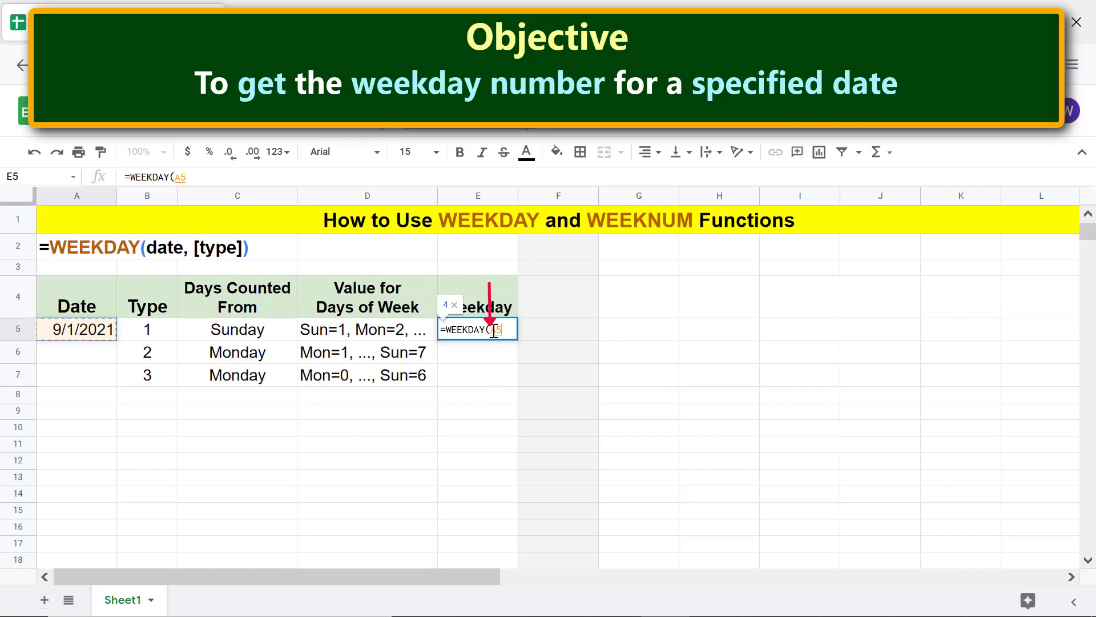
{"action": "key", "text": "F4"}
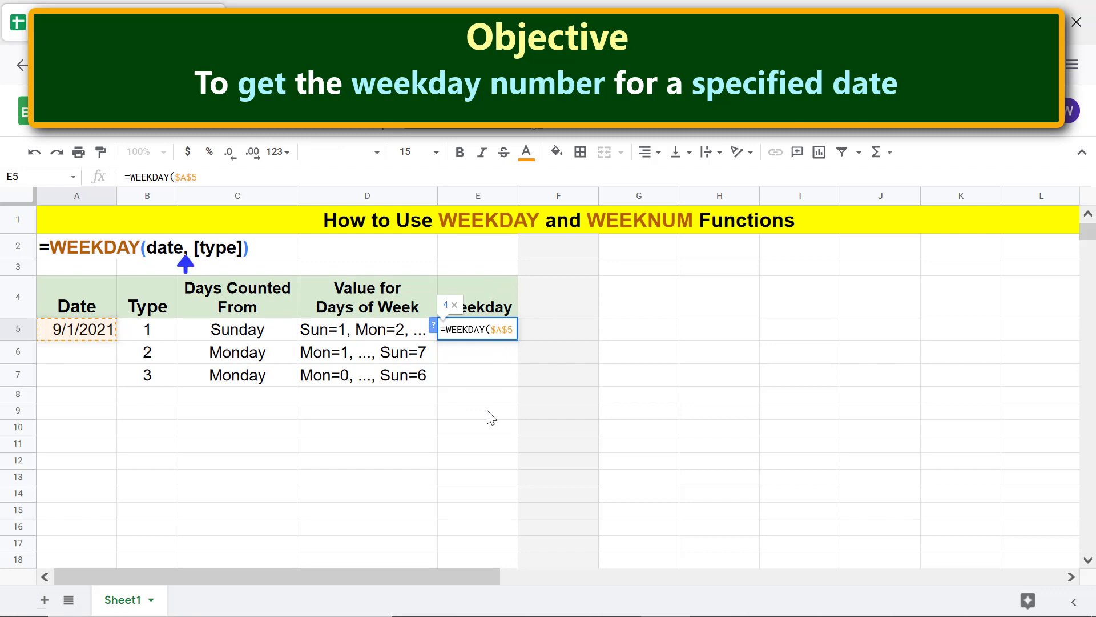
{"action": "type", "text": ","}
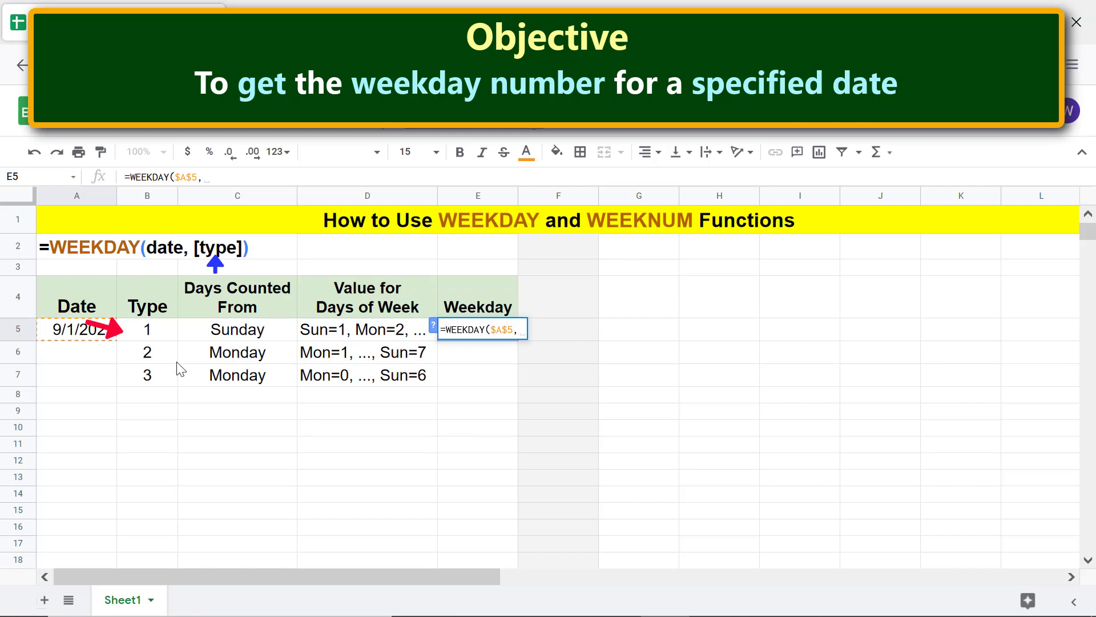
{"action": "left_click", "coordinate": [163, 336]}
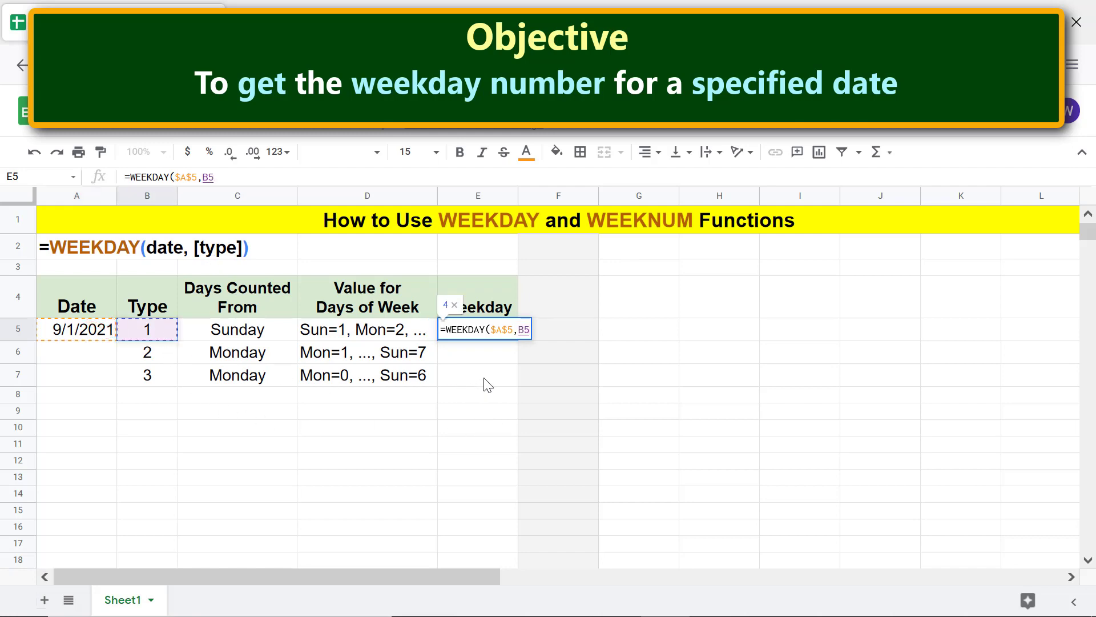
{"action": "key", "text": "Return"}
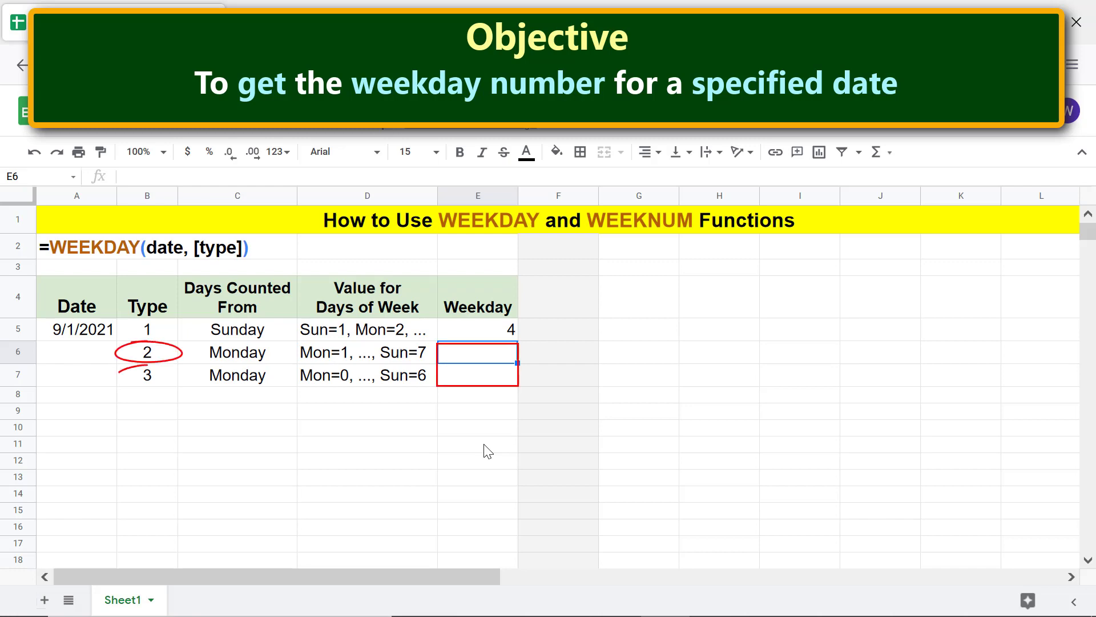
{"action": "left_click", "coordinate": [490, 333]}
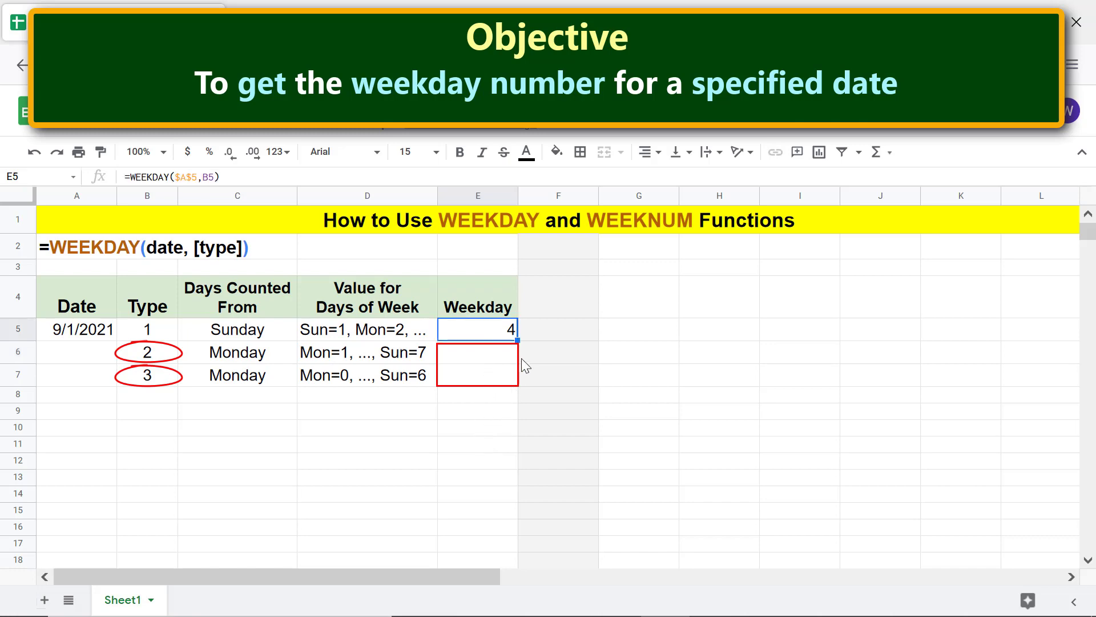
Fill the E5 WEEKDAY formula down to E7, giving 3 and 2.
{"action": "left_click_drag", "start_coordinate": [519, 341], "coordinate": [516, 382]}
{"action": "left_click", "coordinate": [503, 426]}
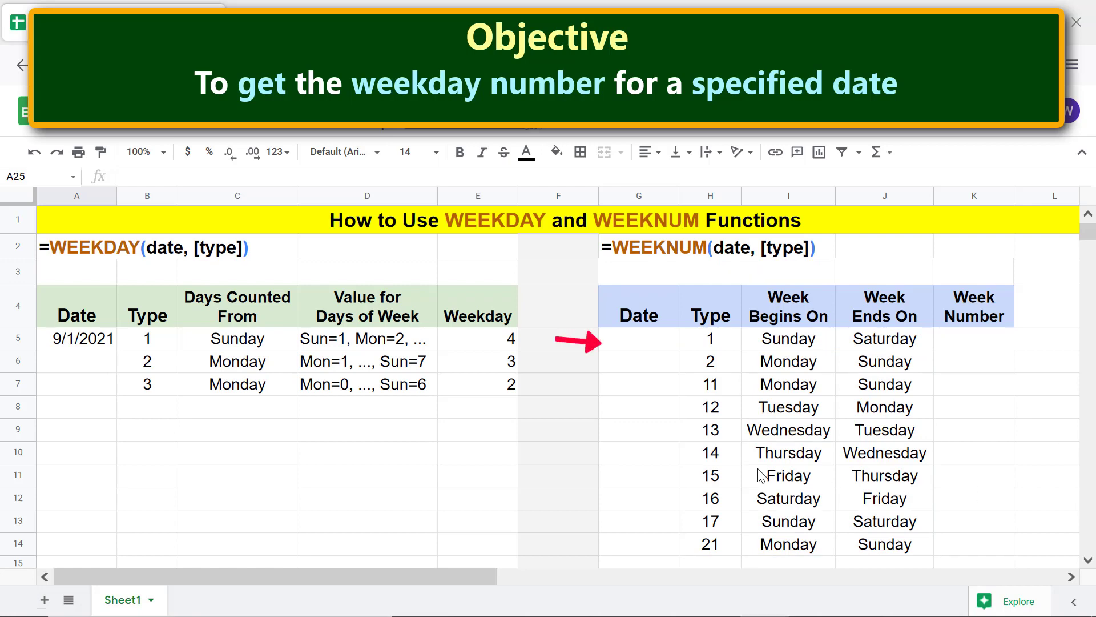
Enter the date 9/1/21 in G5.
{"action": "left_click", "coordinate": [661, 343]}
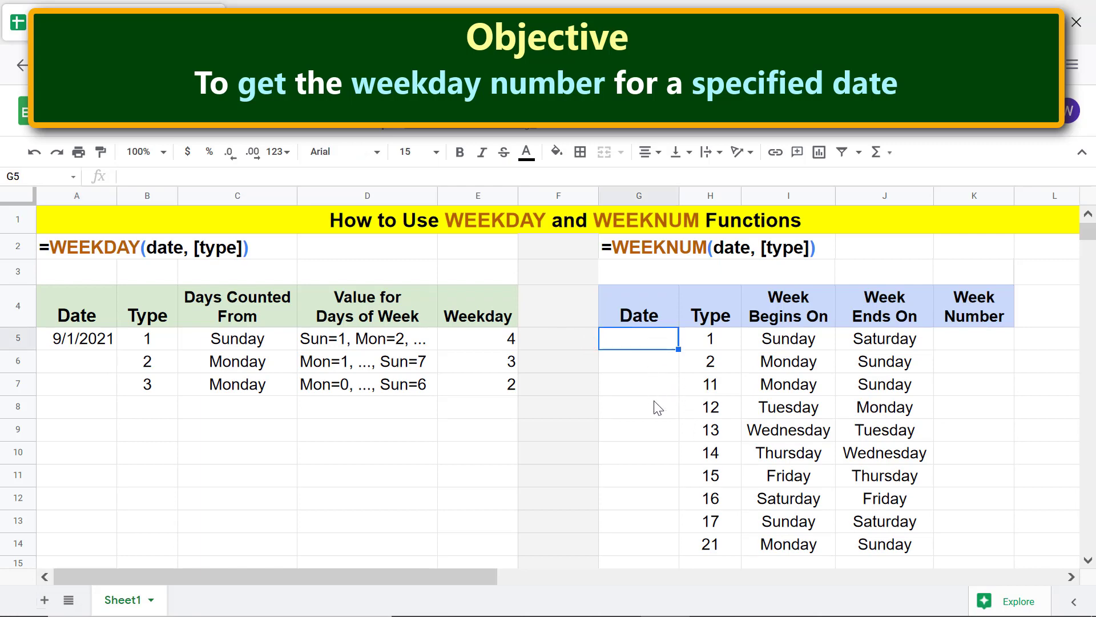
{"action": "type", "text": "9/1/21"}
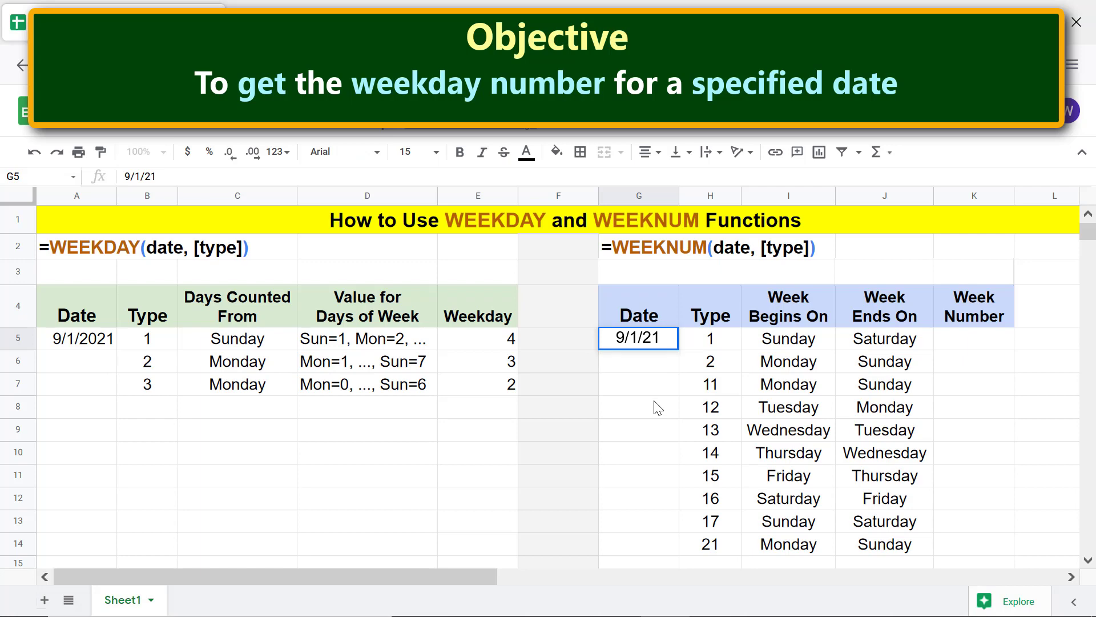
{"action": "key", "text": "Return"}
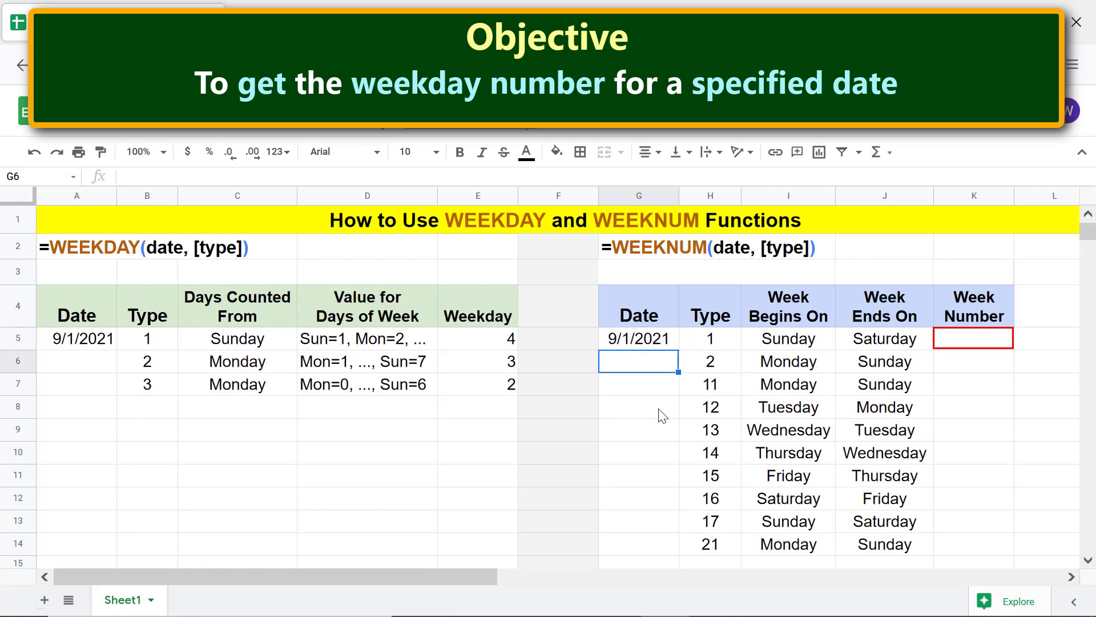
Enter =WEEKNUM($G$5,H5) in K5, returning week 36 for type 1.
{"action": "left_click", "coordinate": [944, 345]}
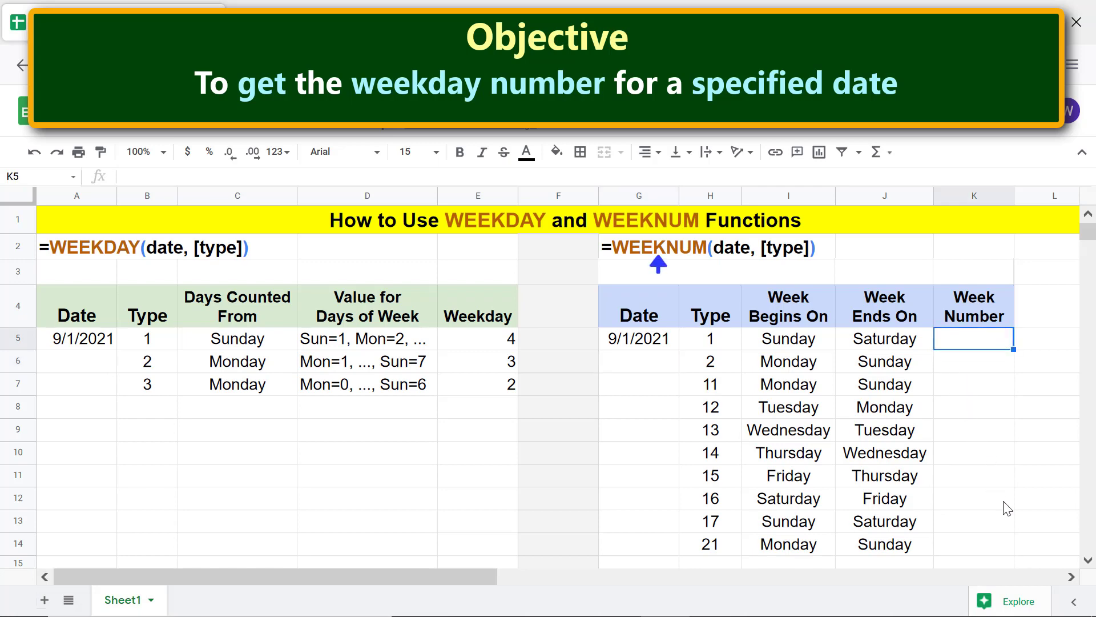
{"action": "type", "text": "=wee"}
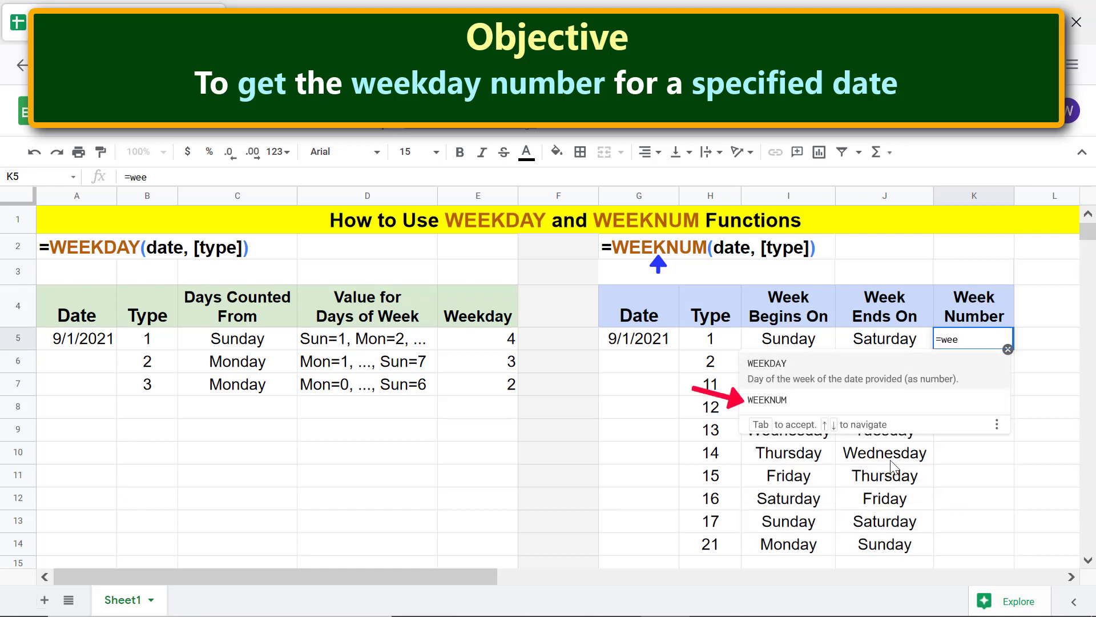
{"action": "left_click", "coordinate": [813, 394]}
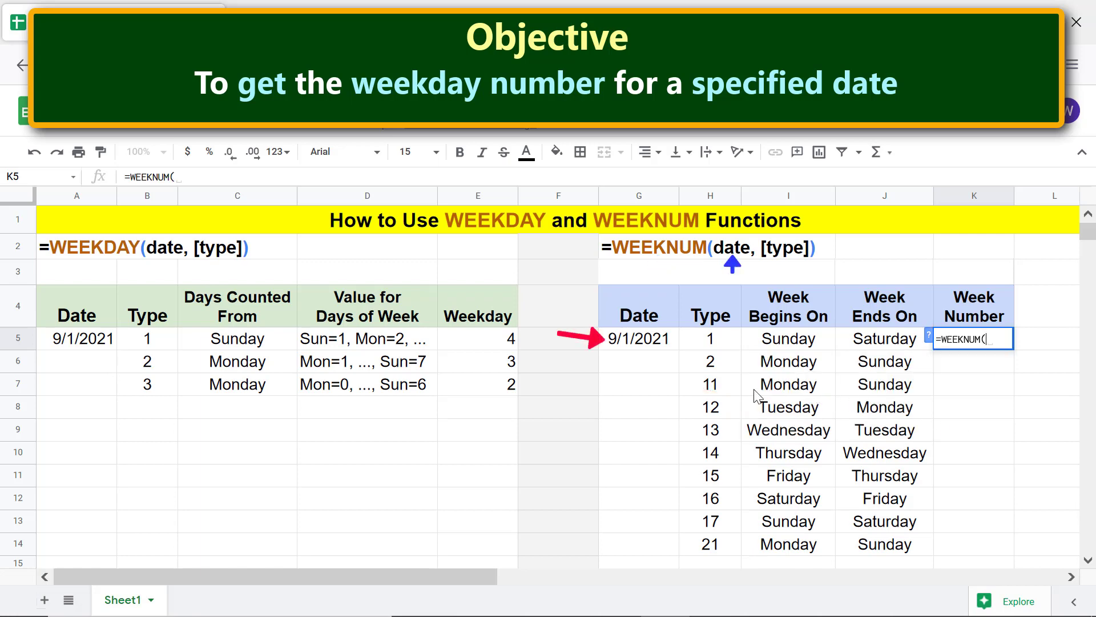
{"action": "left_click", "coordinate": [658, 340]}
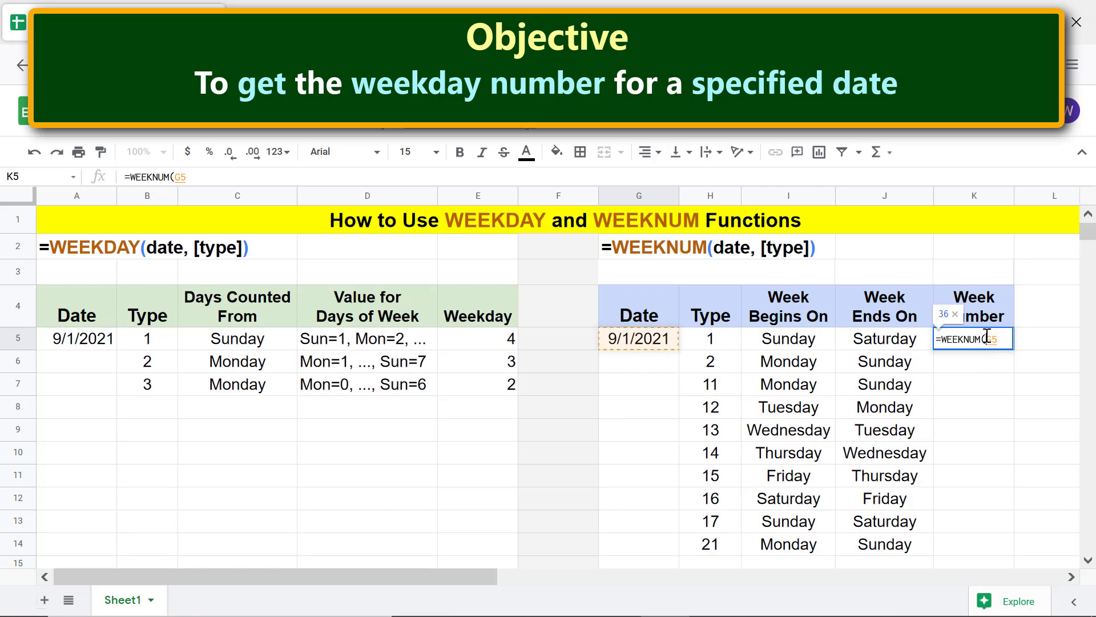
{"action": "key", "text": "F4"}
{"action": "type", "text": ","}
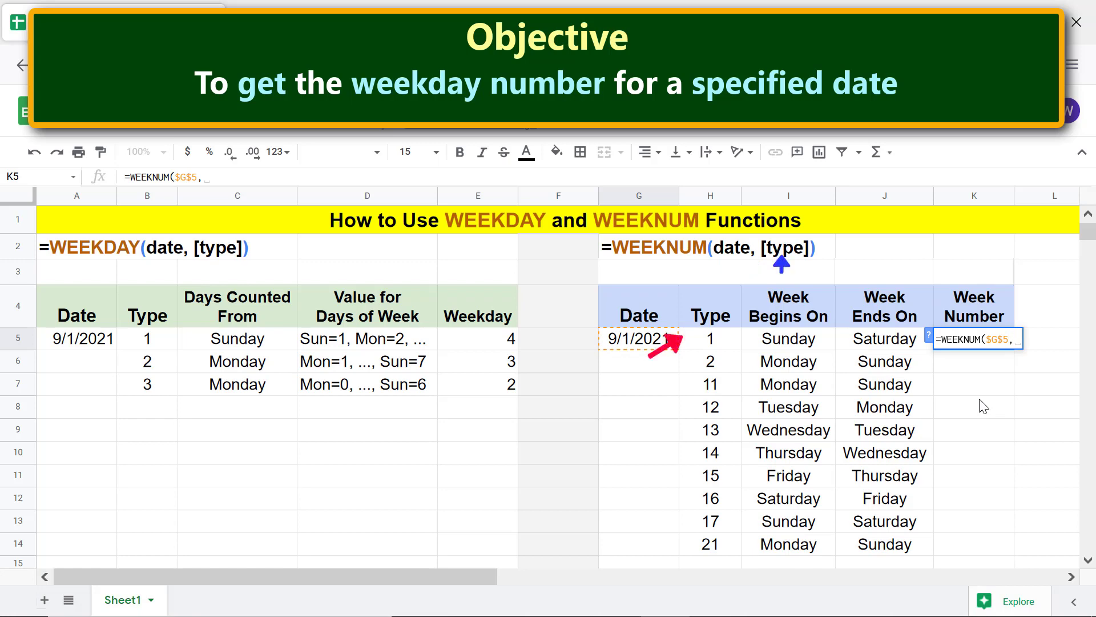
{"action": "left_click", "coordinate": [733, 345]}
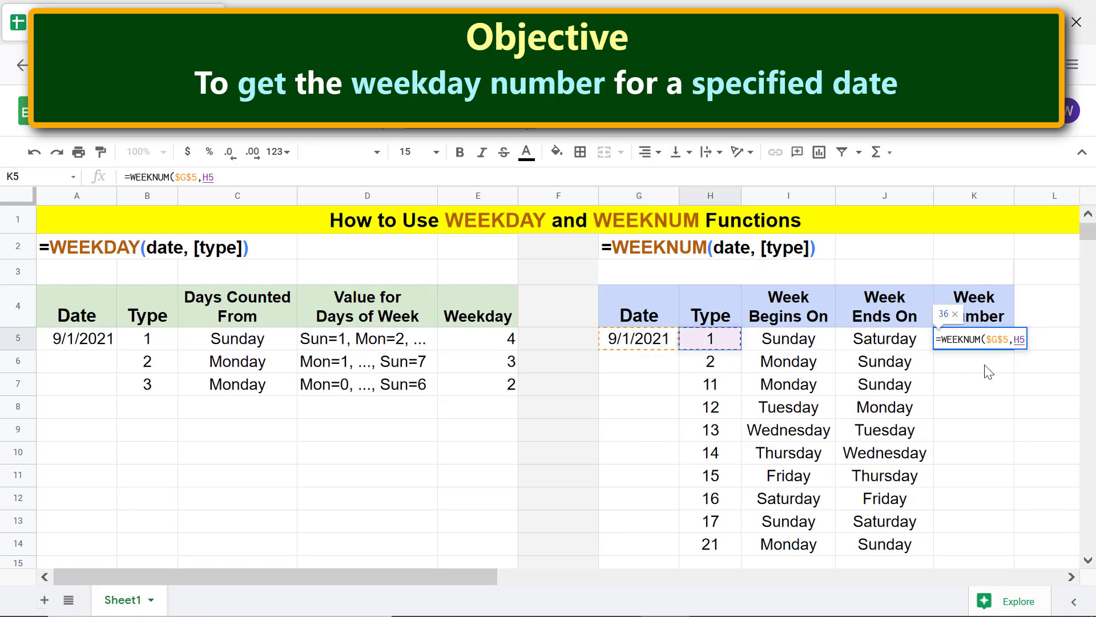
{"action": "key", "text": "Return"}
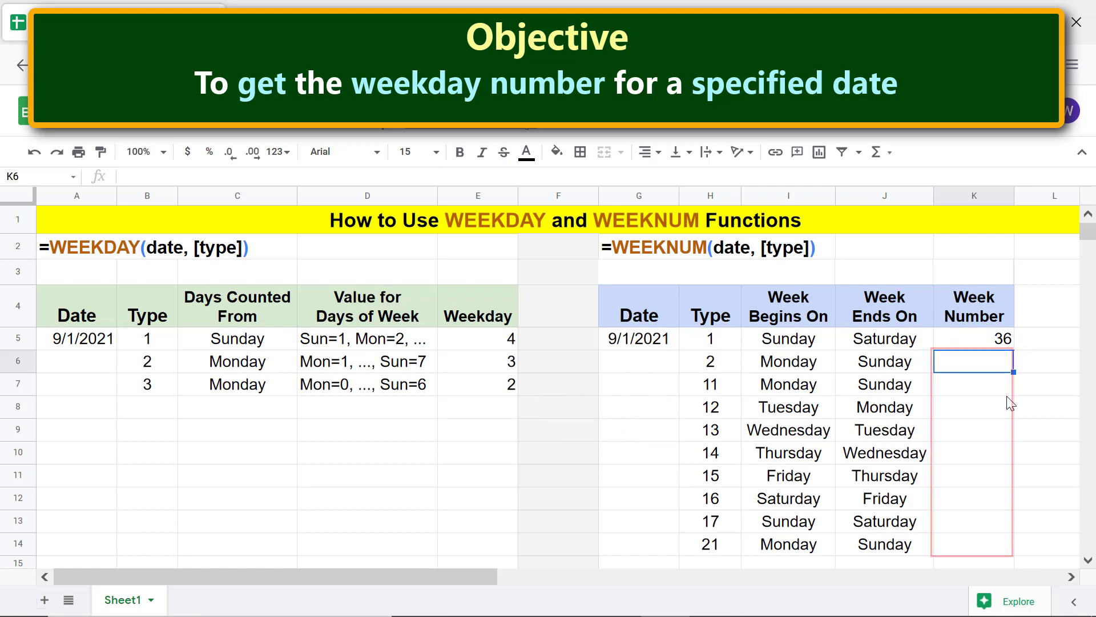
Fill the K5 WEEKNUM formula down to K14, giving 36 or 35 per type.
{"action": "left_click", "coordinate": [989, 343]}
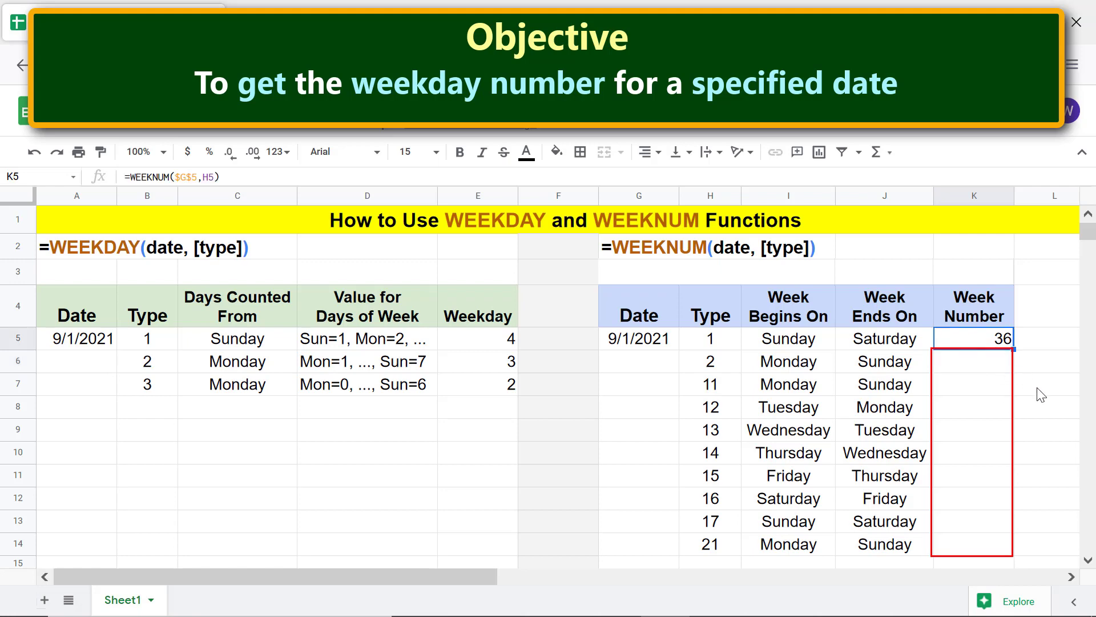
{"action": "left_click_drag", "start_coordinate": [1014, 348], "coordinate": [1030, 537]}
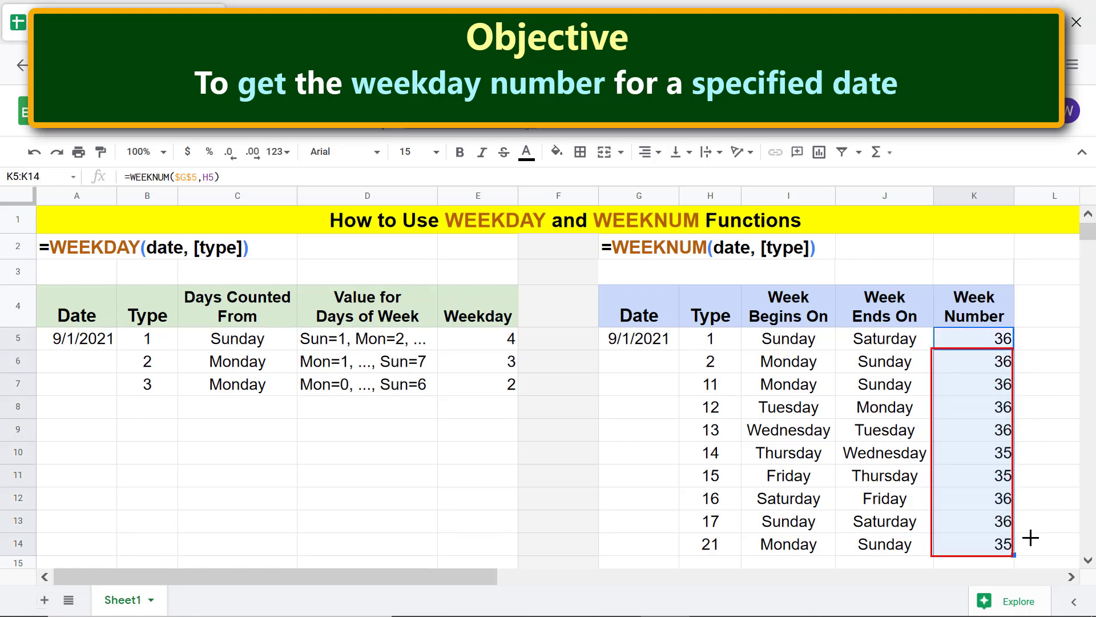
{"action": "left_click", "coordinate": [1041, 548]}
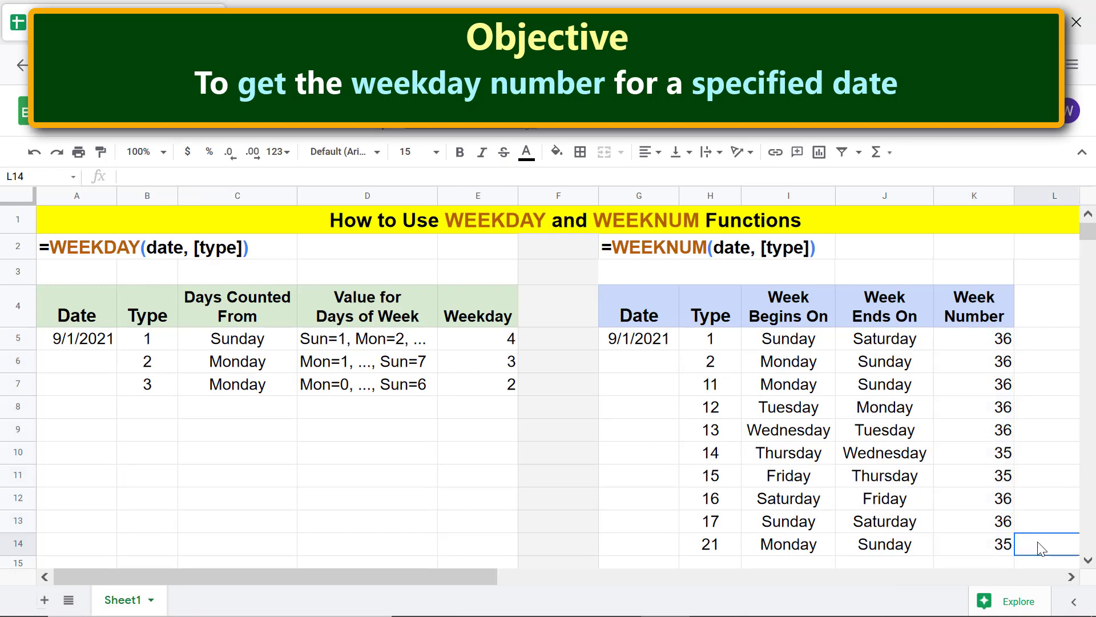